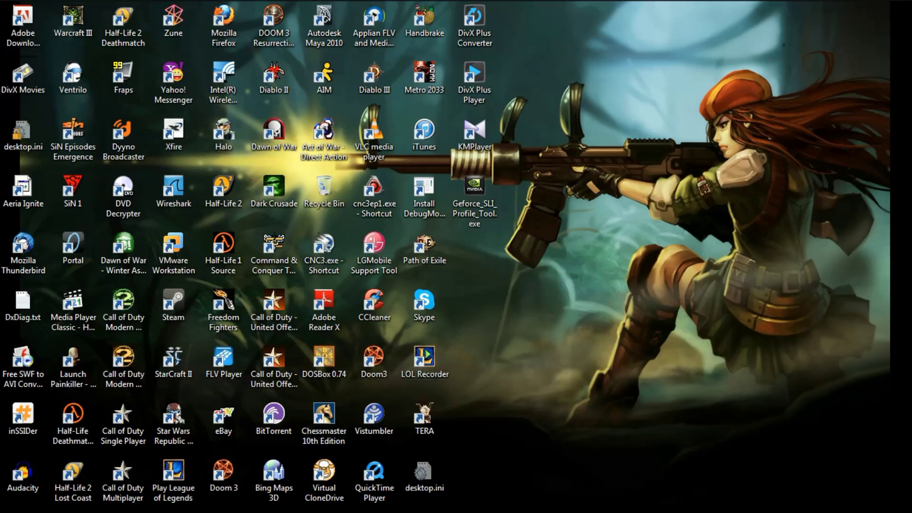
# Choose 'Change default graphics processor' from the Diablo II desktop shortcut's menu
pyautogui.click(274, 79)
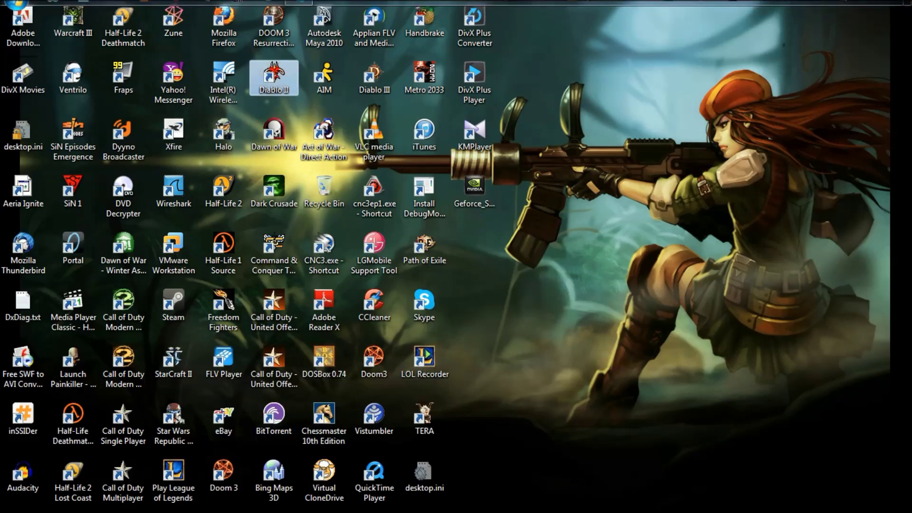
pyautogui.rightClick(273, 67)
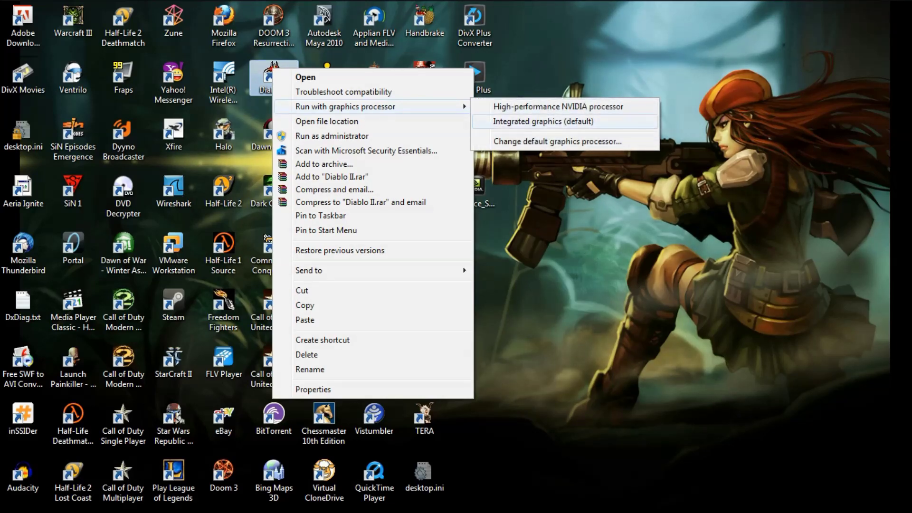
pyautogui.click(557, 141)
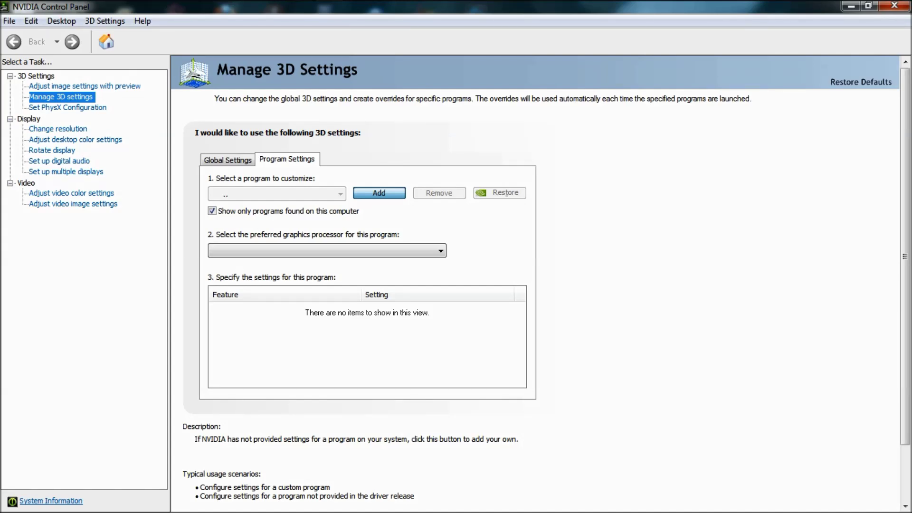
# Start adding a program, then dismiss the chooser, leaving Diablo II on Integrated graphics
pyautogui.click(380, 193)
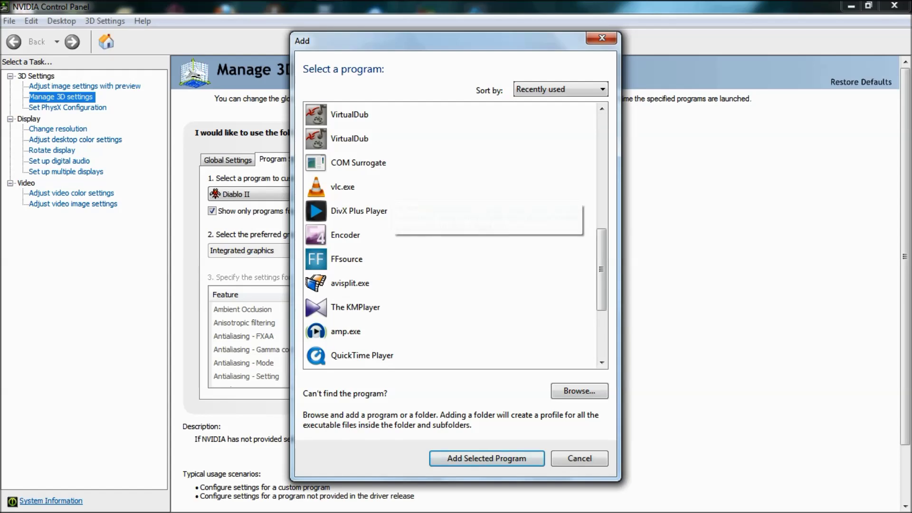
pyautogui.click(602, 38)
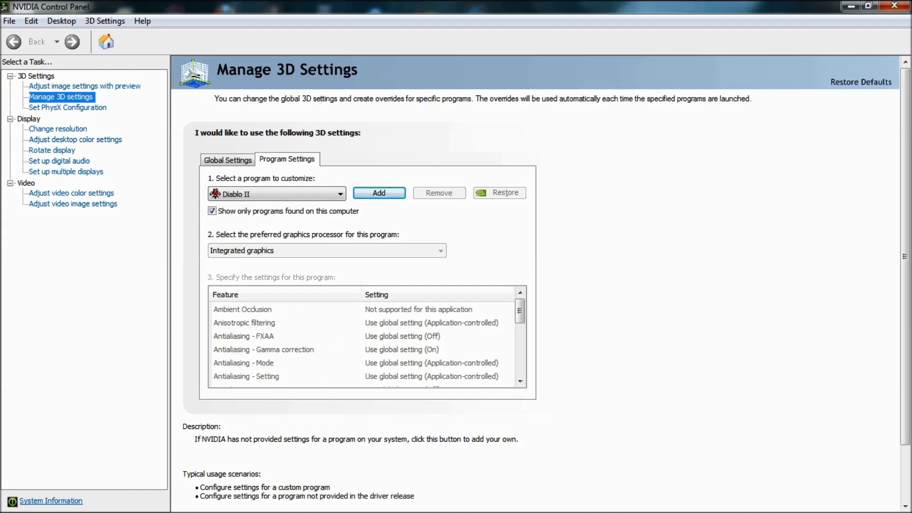
pyautogui.scroll(-1, 541, 278)
pyautogui.scroll(1, 541, 277)
# Launch Geforce_SLI_Profile_Tool.exe, confirming it should run despite the security warning
pyautogui.click(894, 7)
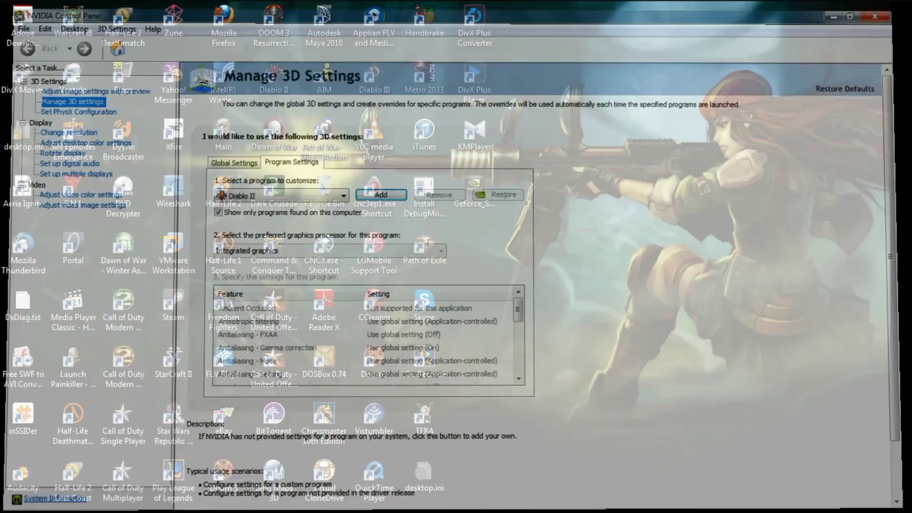
pyautogui.click(474, 187)
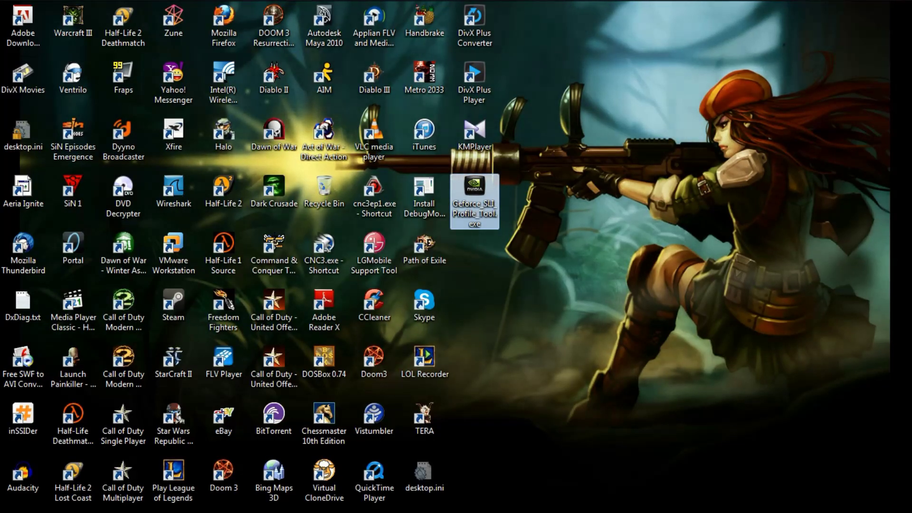
pyautogui.press('Return')
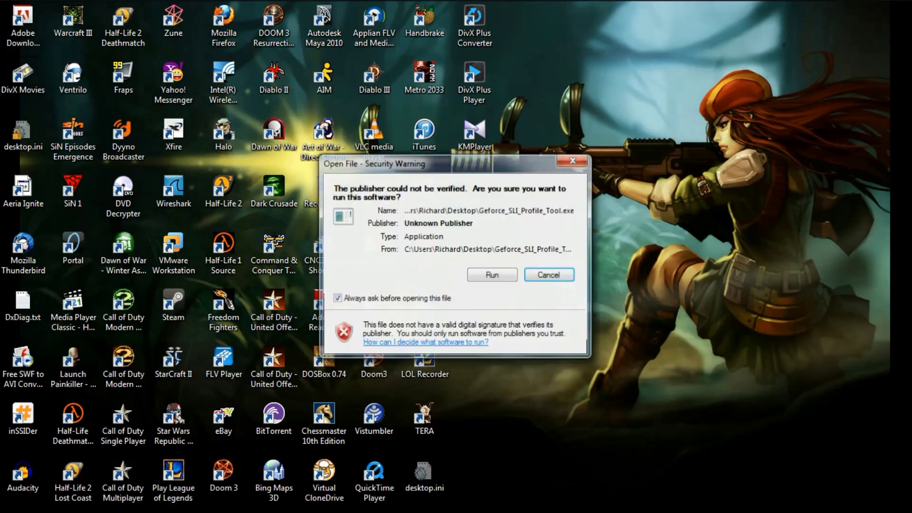
pyautogui.hotkey('shift', 'Tab')
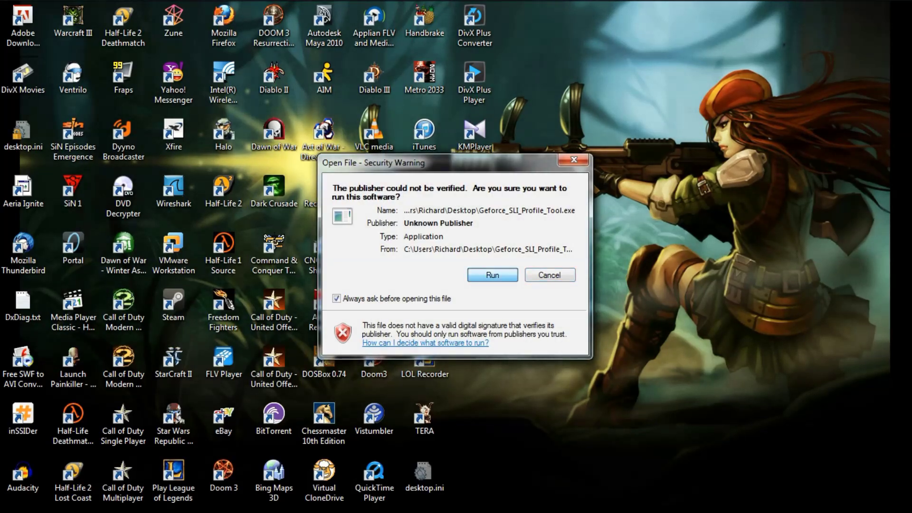
pyautogui.press('Return')
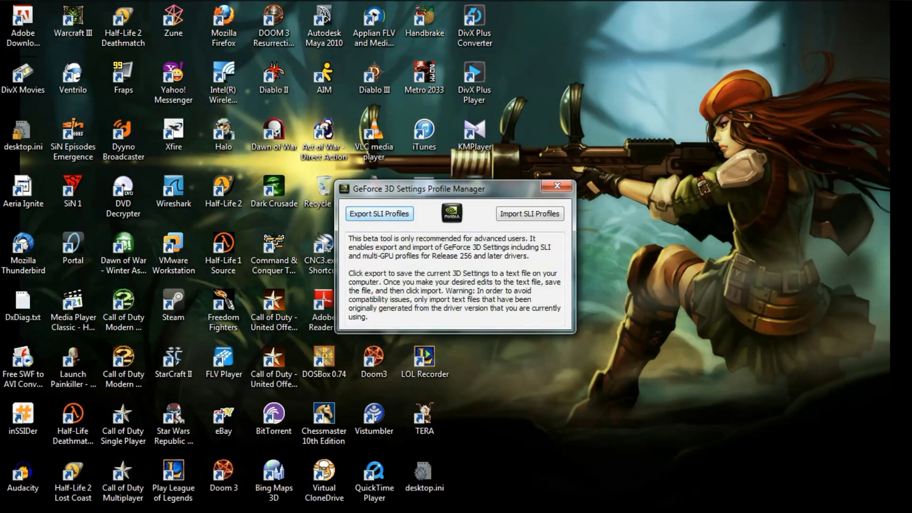
# Export the SLI profiles to NVIDIA Profiles.txt on the Desktop
pyautogui.press('Return')
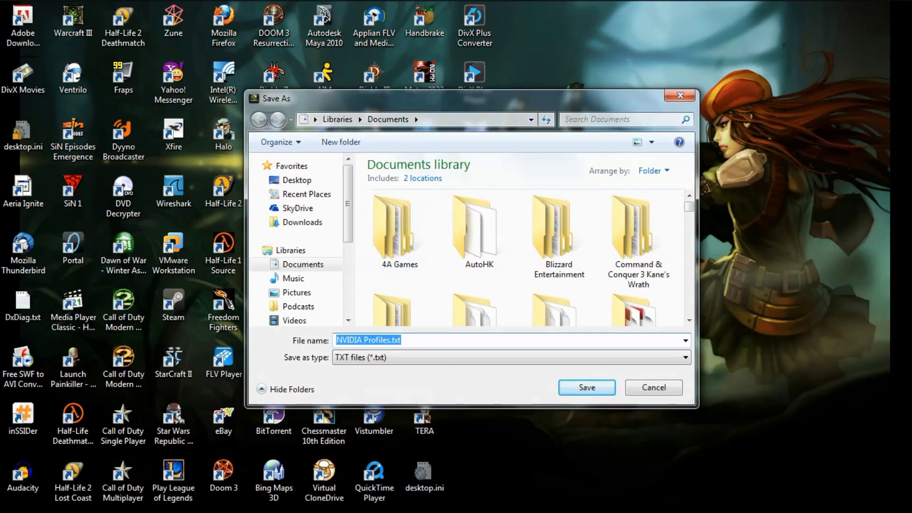
pyautogui.click(480, 231)
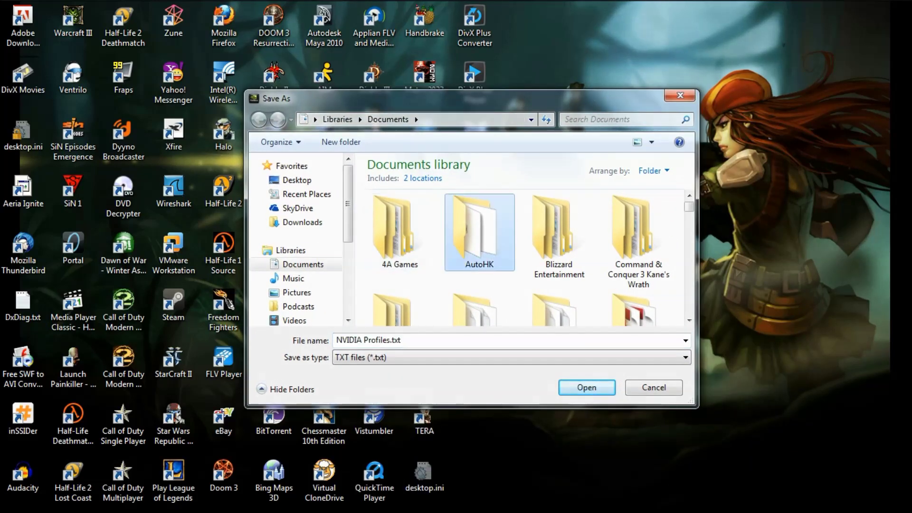
pyautogui.click(296, 179)
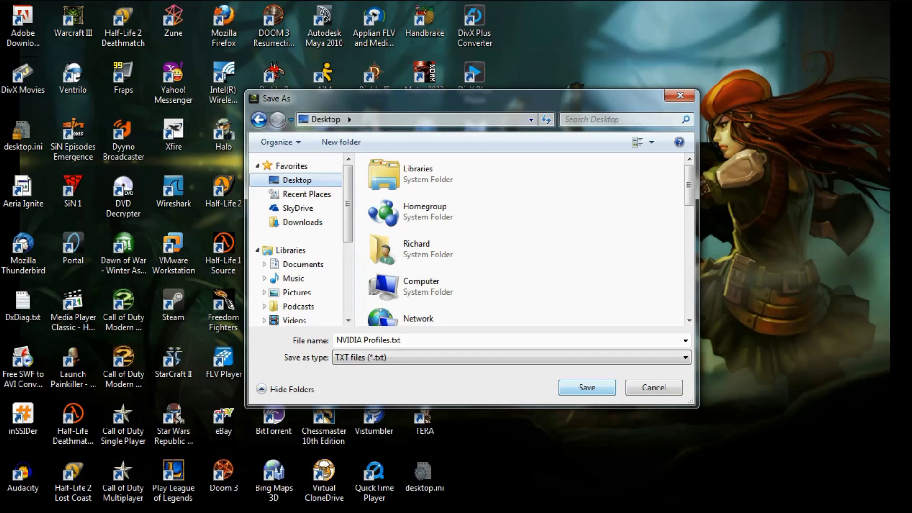
pyautogui.press('Return')
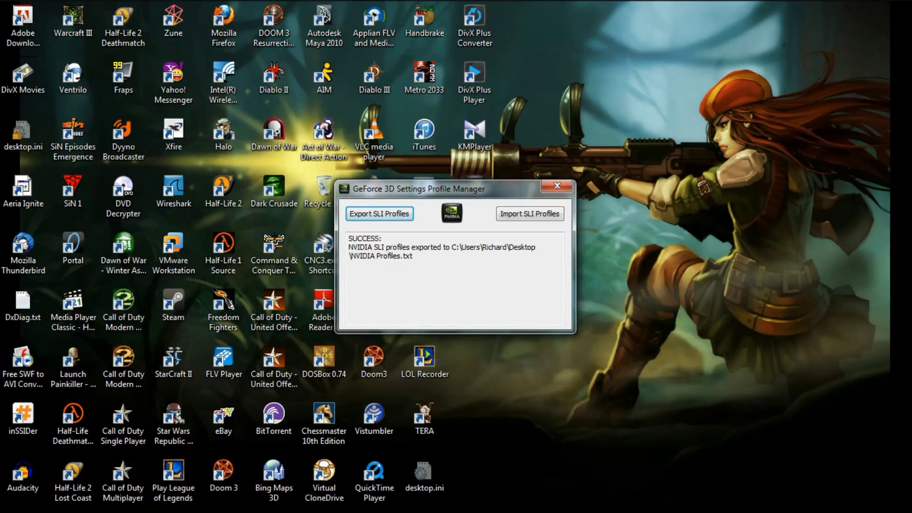
pyautogui.moveTo(428, 188)
pyautogui.mouseDown()
pyautogui.moveTo(454, 187)
pyautogui.moveTo(631, 63)
pyautogui.moveTo(215, 89)
pyautogui.moveTo(202, 99)
pyautogui.mouseUp()
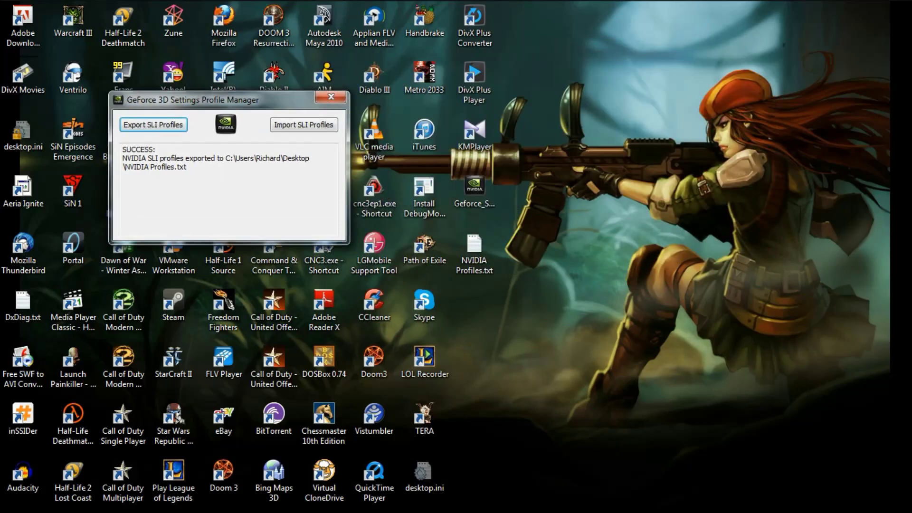
# Open NVIDIA Profiles.txt from the desktop in Notepad and maximize the window
pyautogui.click(473, 250)
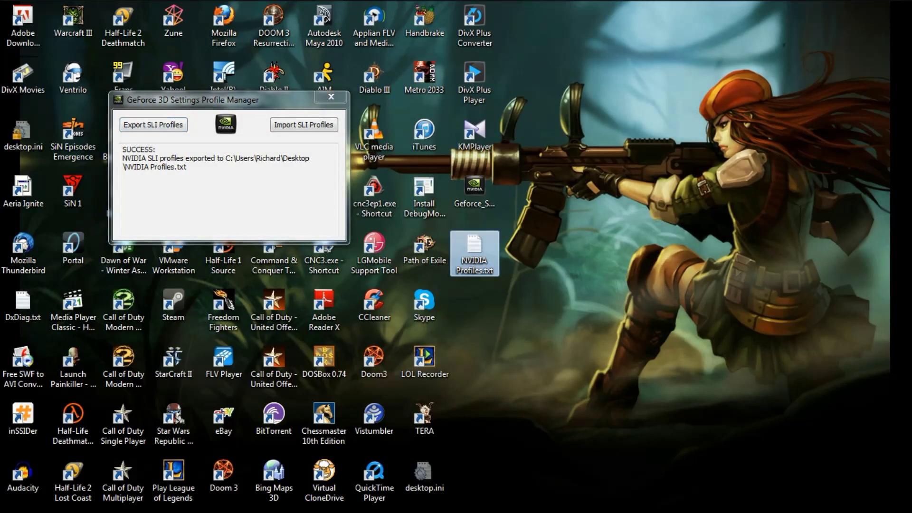
pyautogui.doubleClick(474, 250)
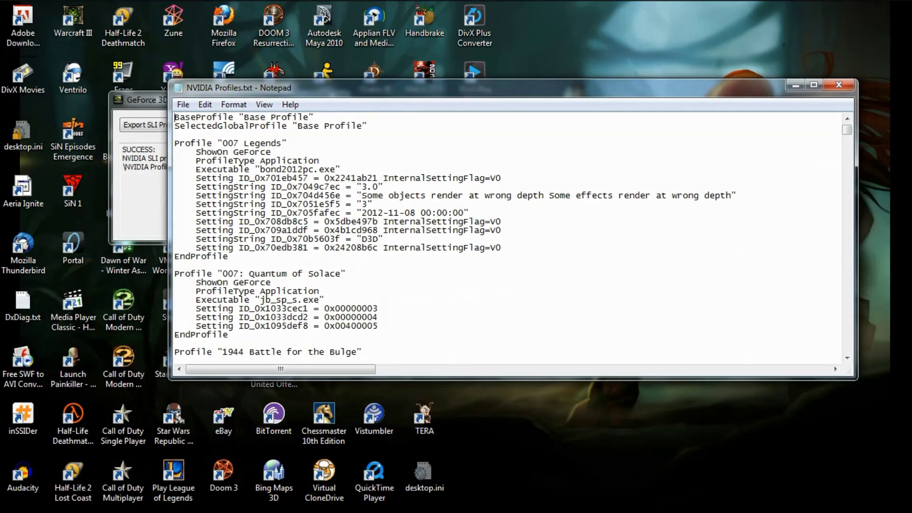
pyautogui.moveTo(428, 241); pyautogui.dragTo(356, 2)
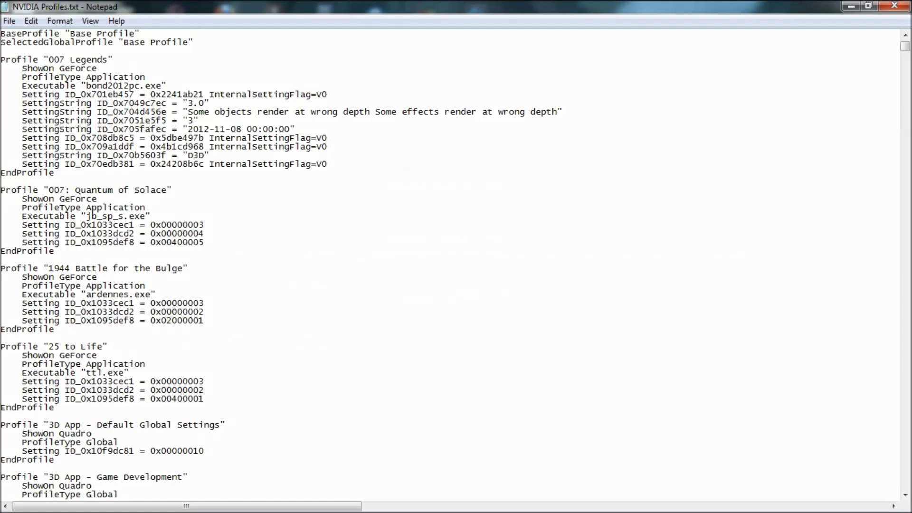
pyautogui.scroll(-1, 456, 264)
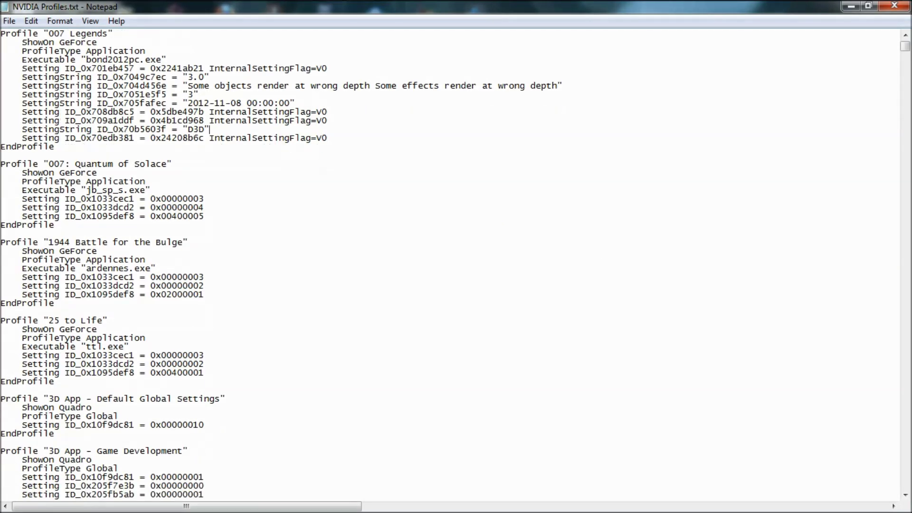
pyautogui.scroll(-3, 457, 264)
pyautogui.scroll(-1, 456, 264)
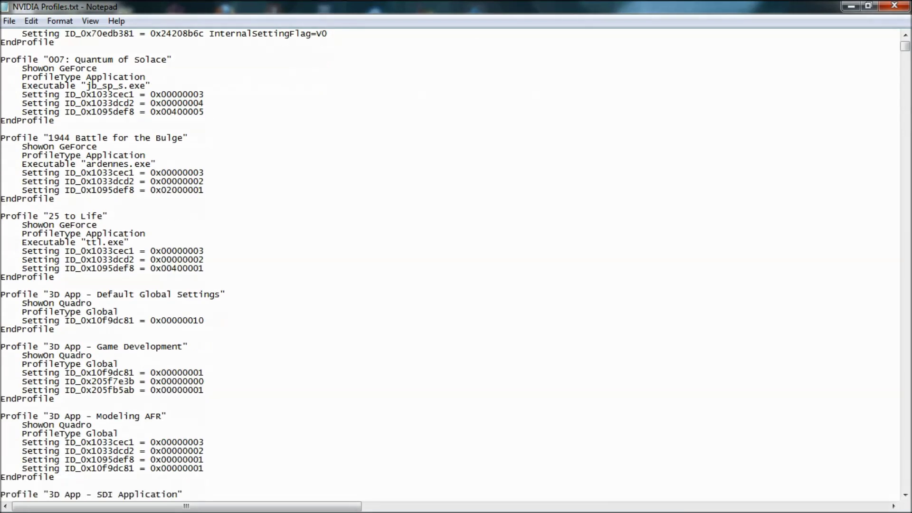
pyautogui.scroll(-5, 457, 263)
pyautogui.scroll(-4, 455, 263)
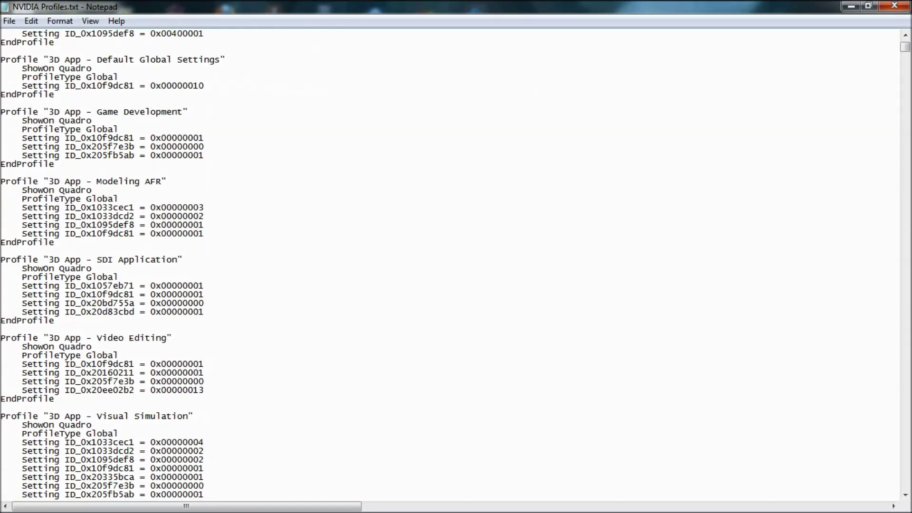
pyautogui.scroll(-7, 456, 264)
pyautogui.scroll(-6, 457, 264)
pyautogui.scroll(-5, 456, 264)
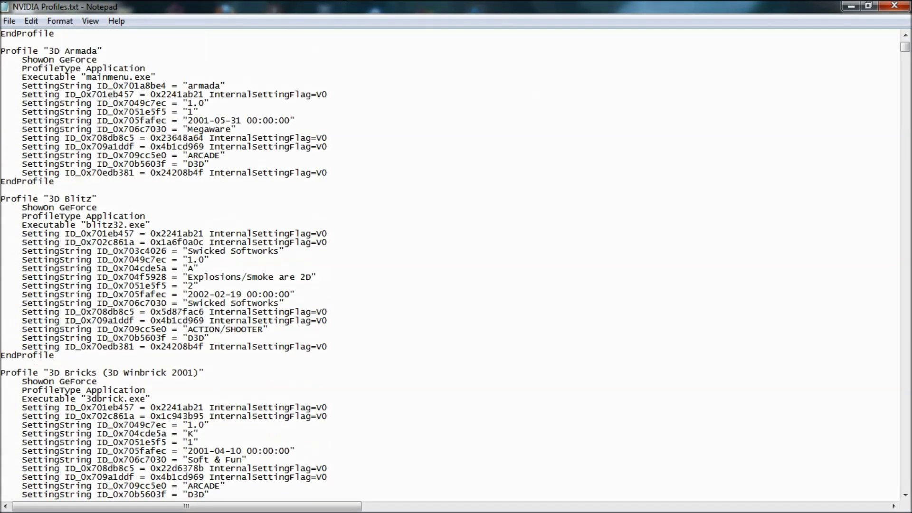
pyautogui.scroll(-4, 456, 263)
pyautogui.scroll(-3, 456, 264)
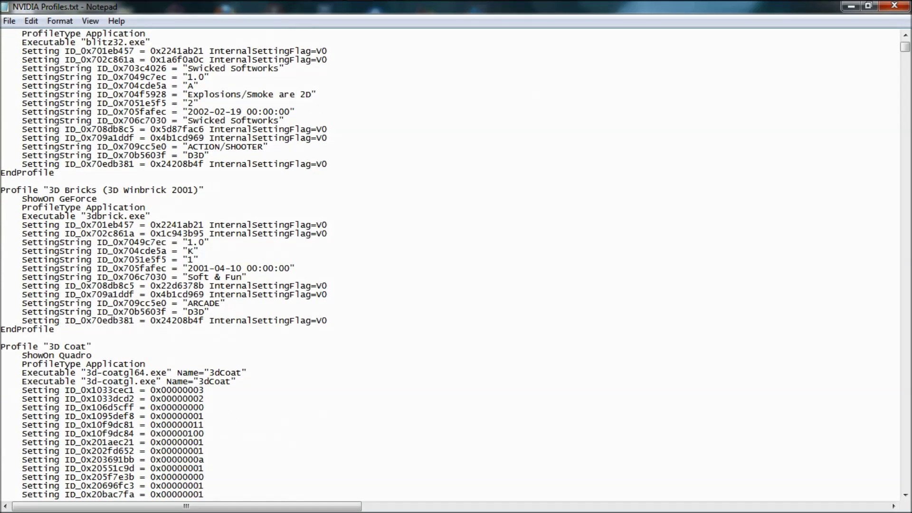
pyautogui.scroll(10, 457, 263)
pyautogui.scroll(13, 456, 264)
pyautogui.scroll(7, 456, 264)
pyautogui.scroll(9, 456, 264)
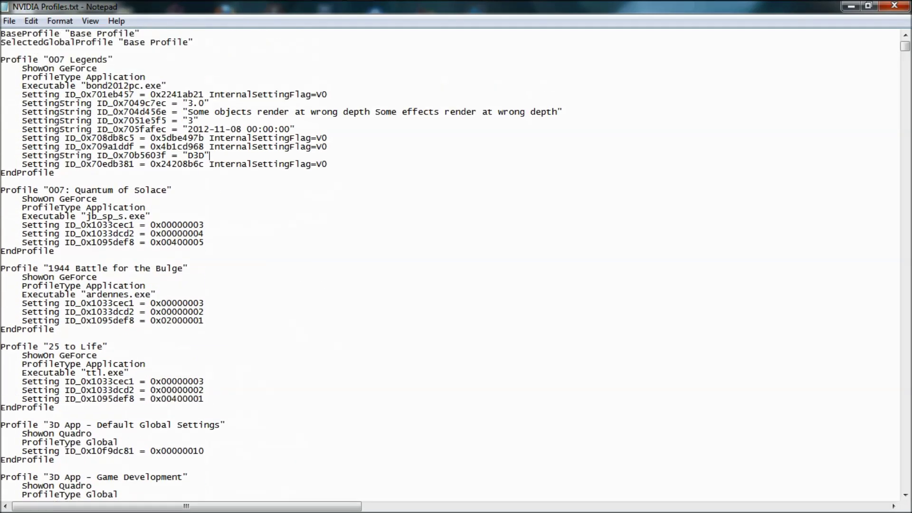
pyautogui.scroll(-20, 456, 263)
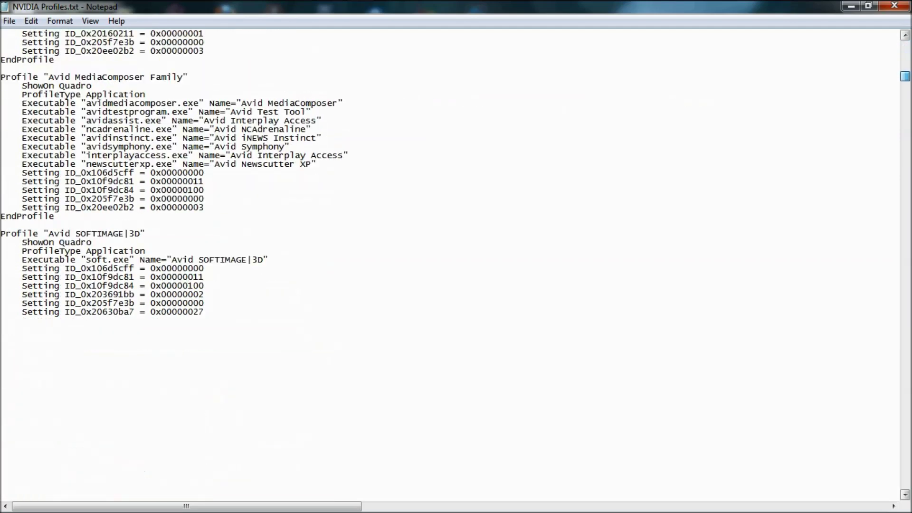
pyautogui.scroll(20, 456, 263)
# Open Notepad's Find box, then show the desktop and the Diablo II shortcut menu
pyautogui.click(31, 21)
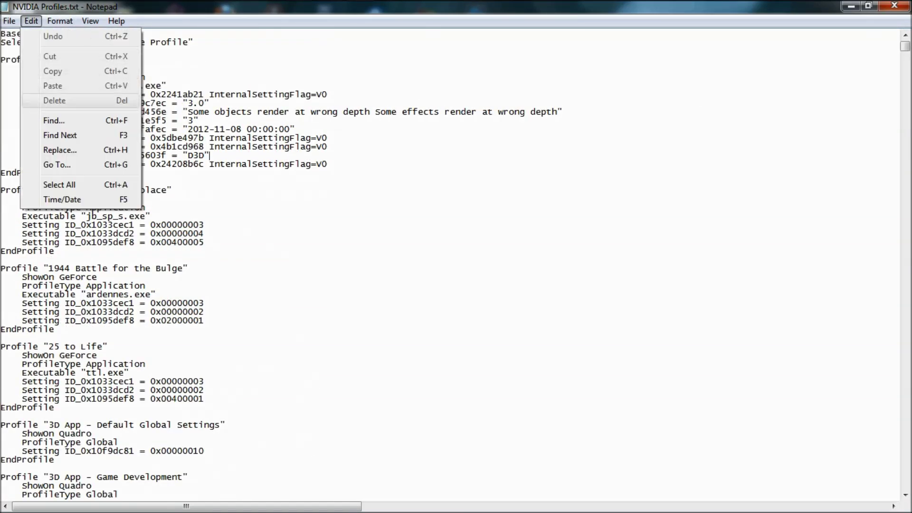
pyautogui.click(54, 120)
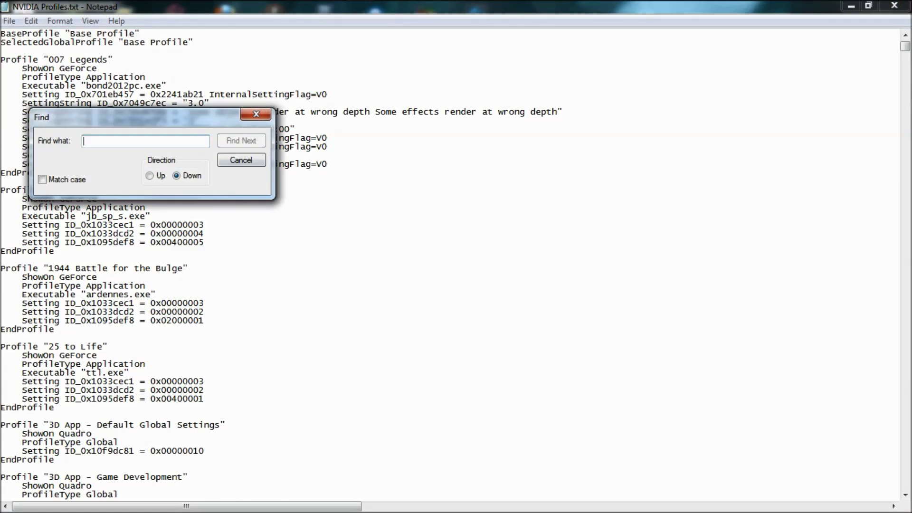
pyautogui.click(843, 8)
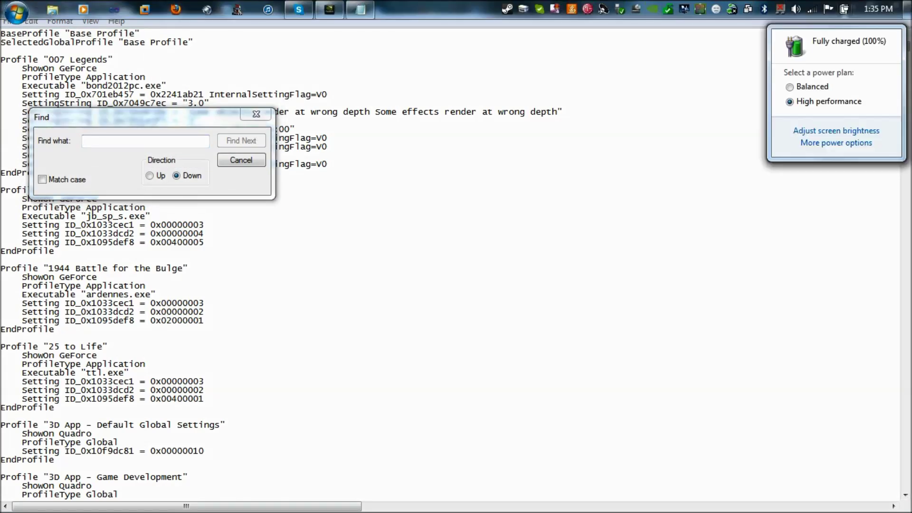
pyautogui.press('super+d')
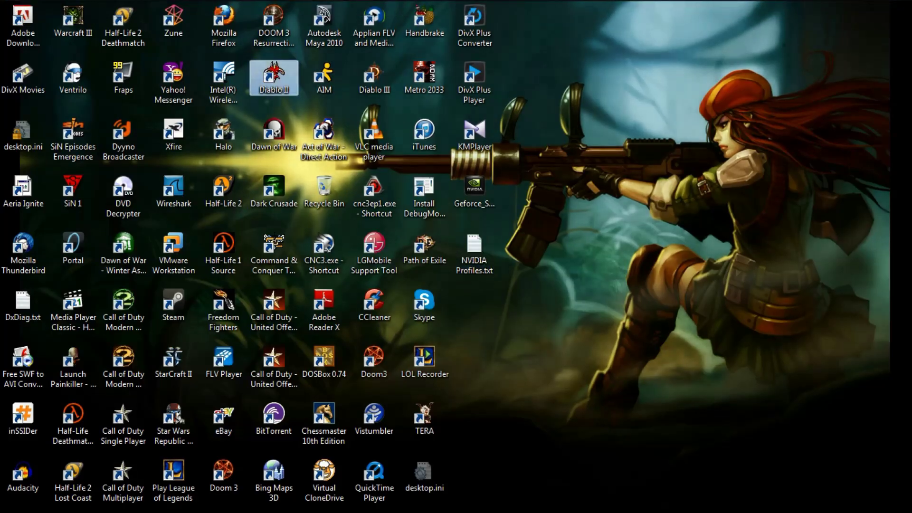
pyautogui.rightClick(289, 68)
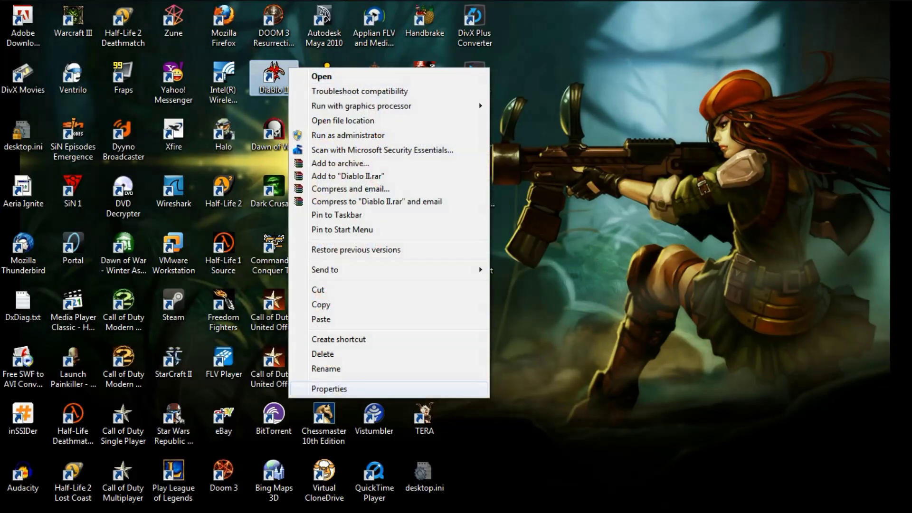
# Copy 'Diablo II.exe' from the Diablo II shortcut's Target field and close Properties
pyautogui.press('Return')
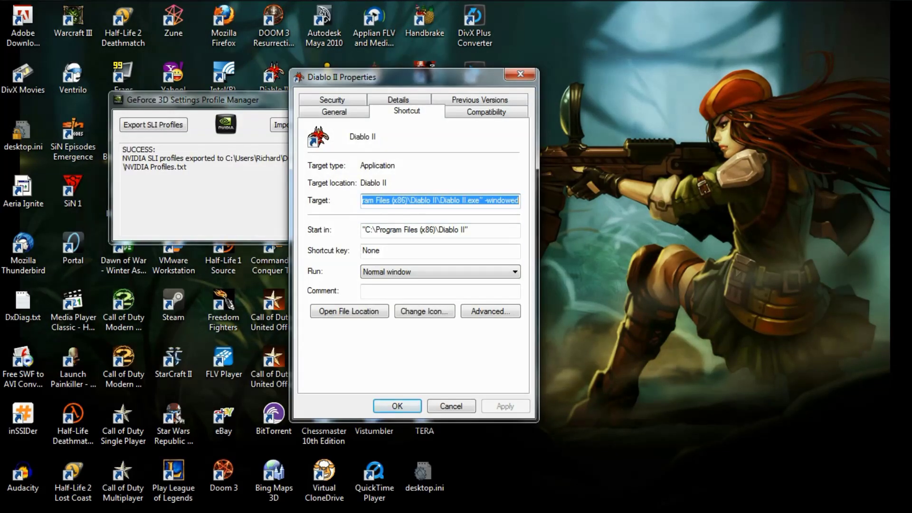
pyautogui.moveTo(427, 200); pyautogui.dragTo(473, 201)
pyautogui.click(473, 200)
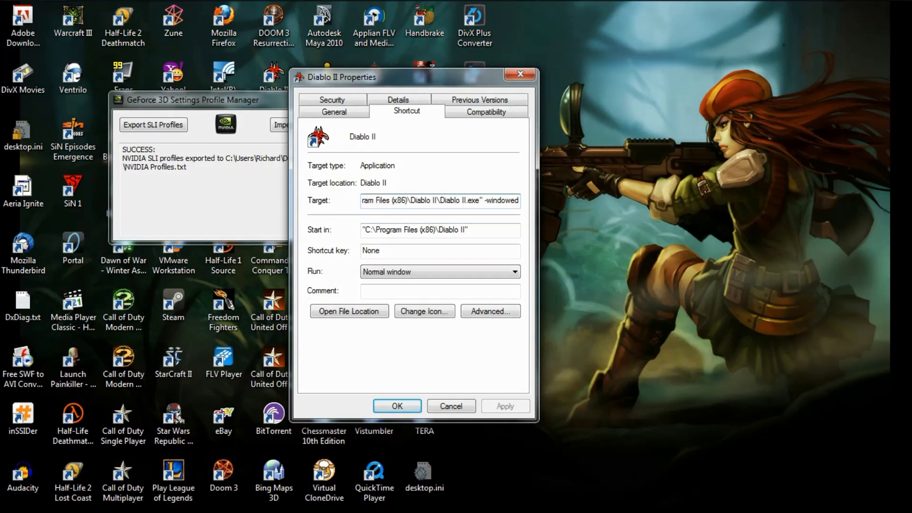
pyautogui.moveTo(440, 201); pyautogui.dragTo(481, 200)
pyautogui.rightClick(467, 200)
pyautogui.click(499, 248)
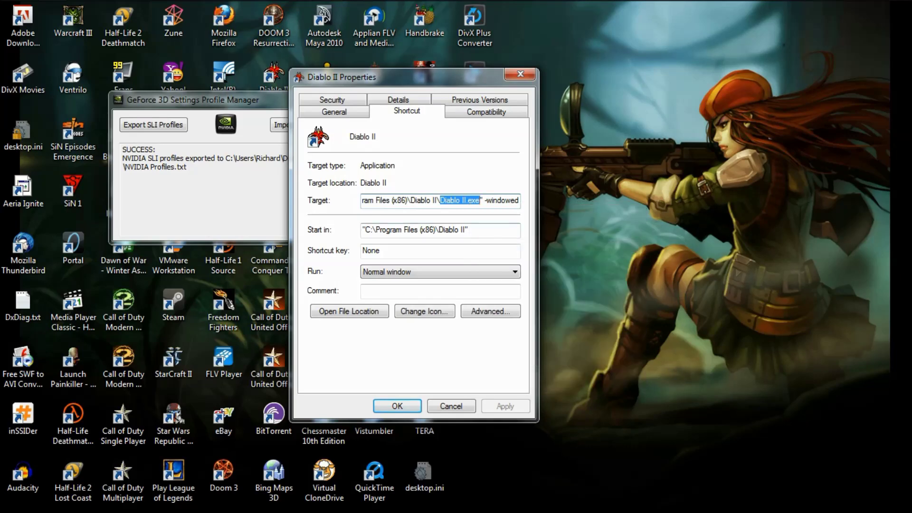
pyautogui.click(387, 183)
pyautogui.press('Escape')
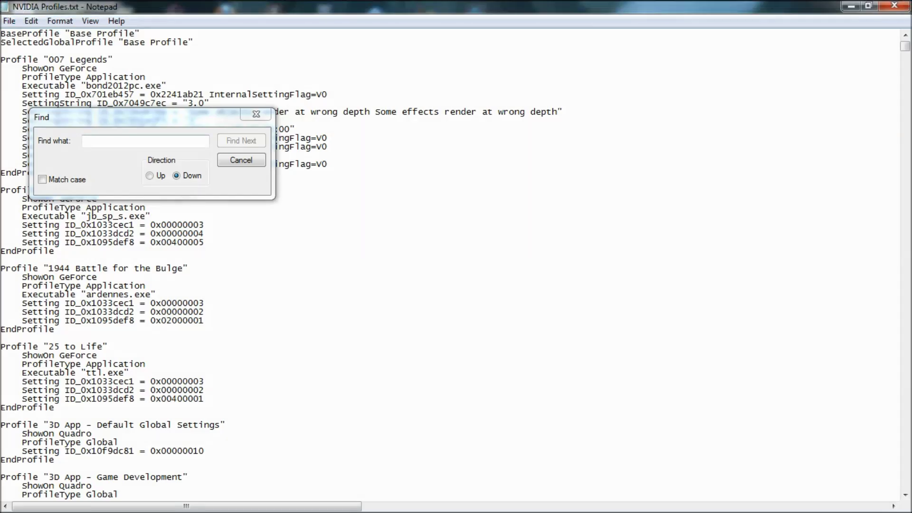
# Find the pasted 'Diablo II.exe' entry in NVIDIA Profiles.txt
pyautogui.rightClick(169, 142)
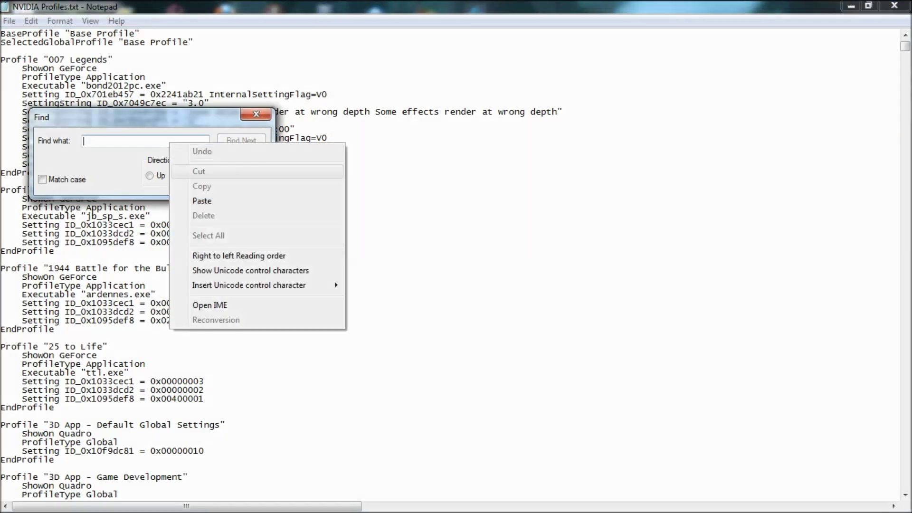
pyautogui.click(201, 201)
pyautogui.click(241, 141)
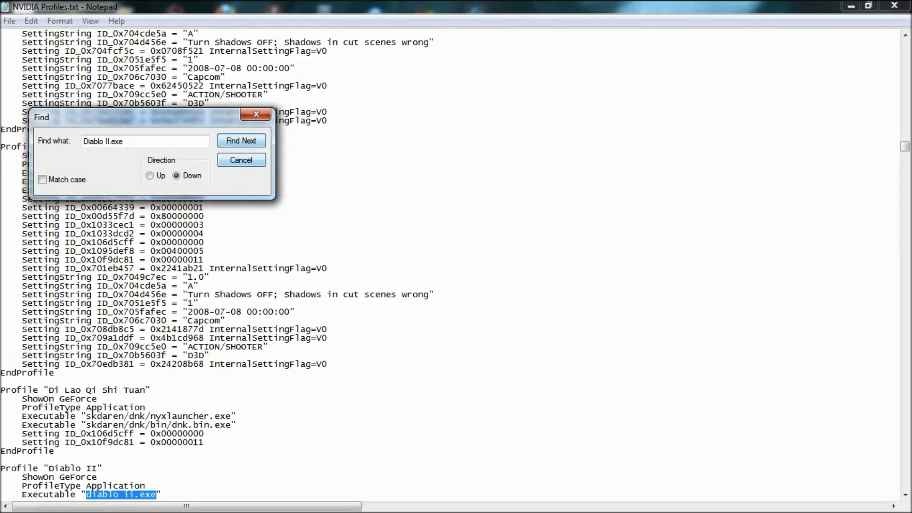
pyautogui.click(241, 160)
pyautogui.scroll(-2, 241, 160)
pyautogui.scroll(-2, 456, 264)
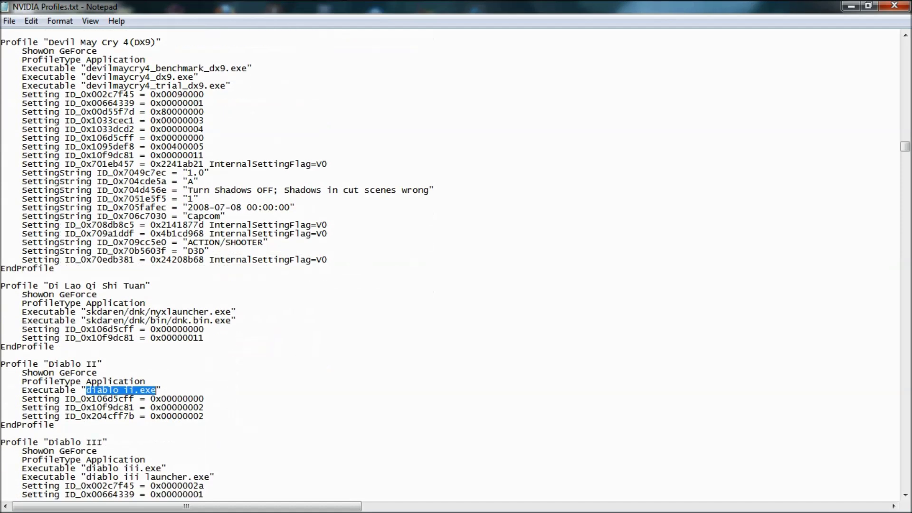
pyautogui.scroll(-2, 456, 264)
pyautogui.scroll(-1, 456, 263)
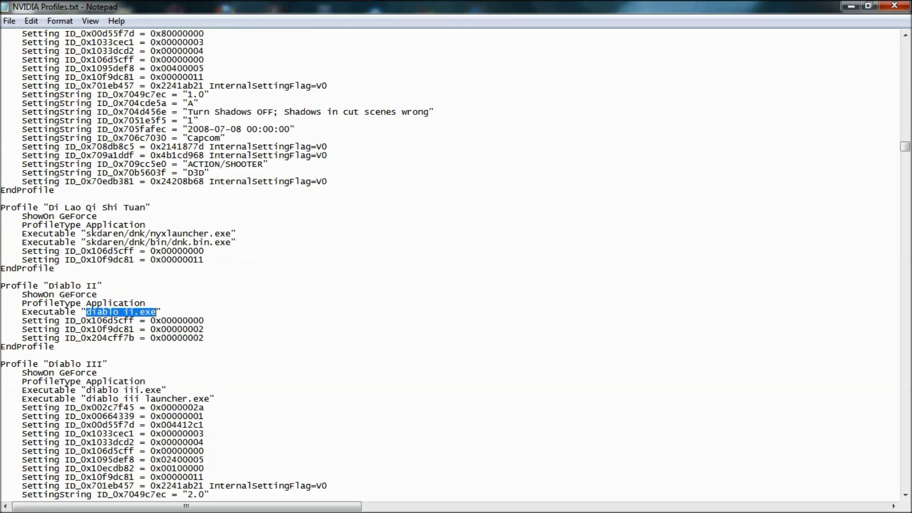
# Delete the Diablo II profile block and blank line, then save and close
pyautogui.moveTo(54, 346); pyautogui.dragTo(1, 286)
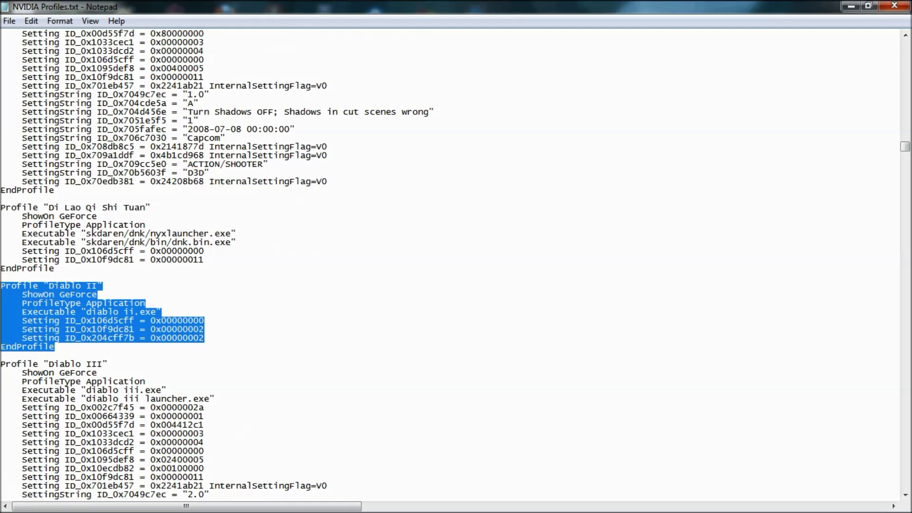
pyautogui.press('Delete')
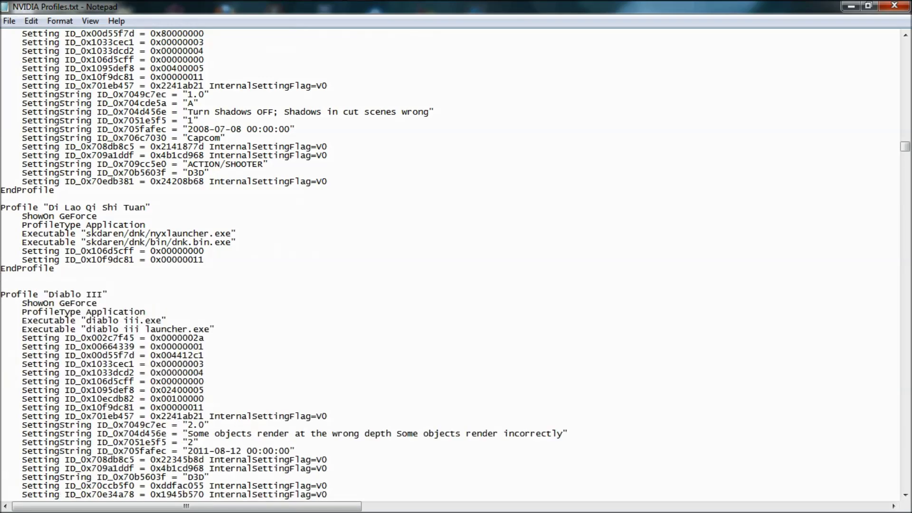
pyautogui.press('Delete')
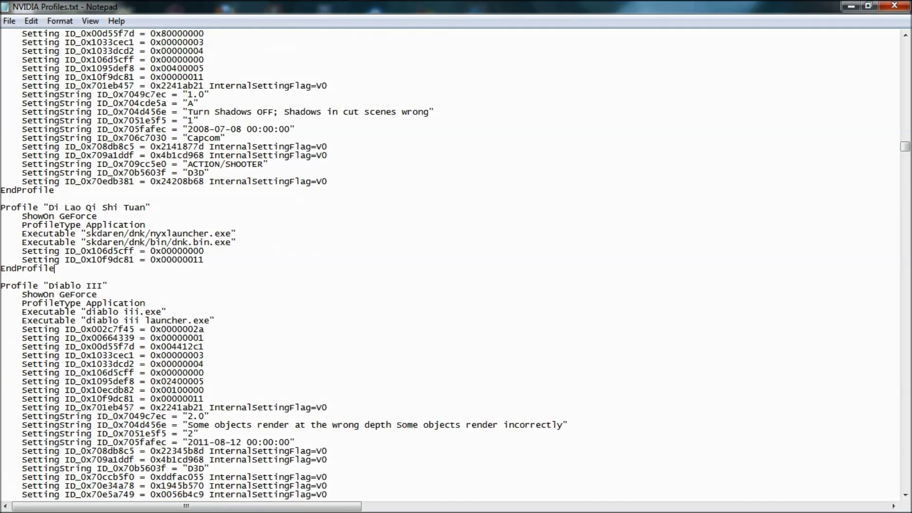
pyautogui.click(10, 21)
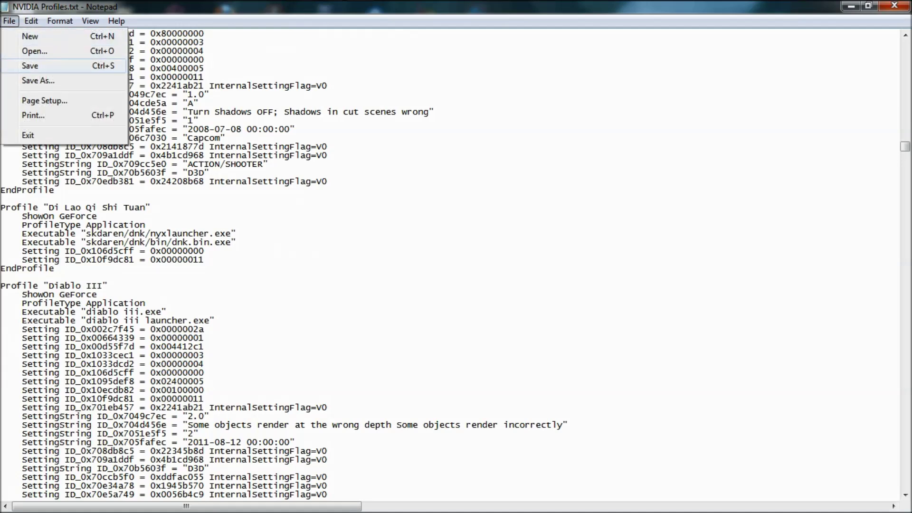
pyautogui.click(30, 66)
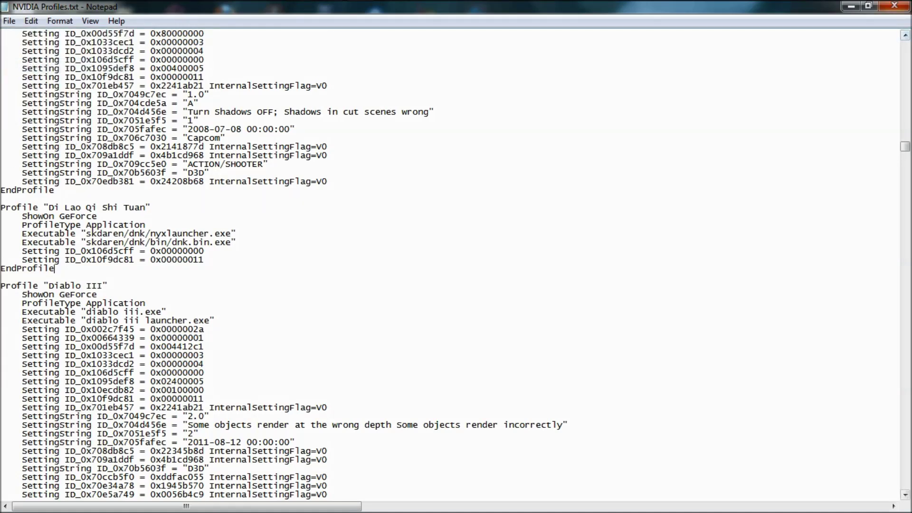
pyautogui.click(888, 7)
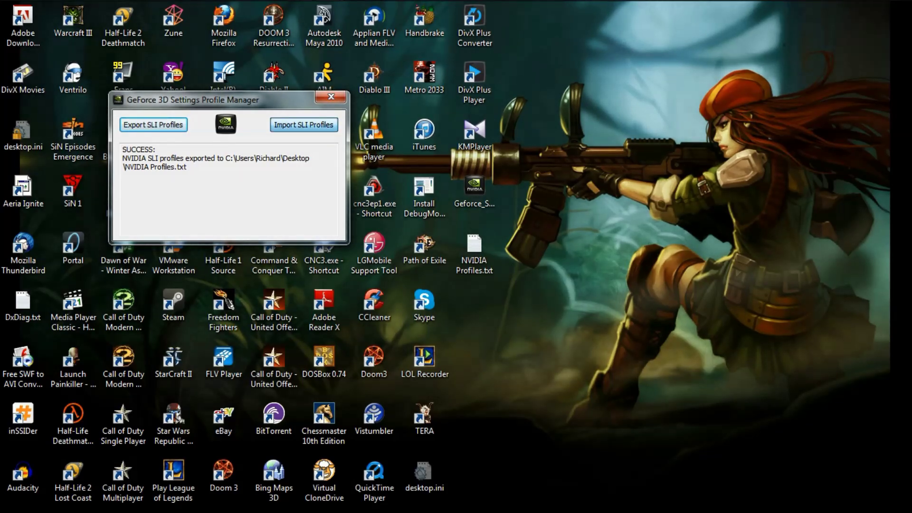
# Import the edited NVIDIA Profiles.txt from the Desktop, then close the Profile Manager
pyautogui.click(304, 125)
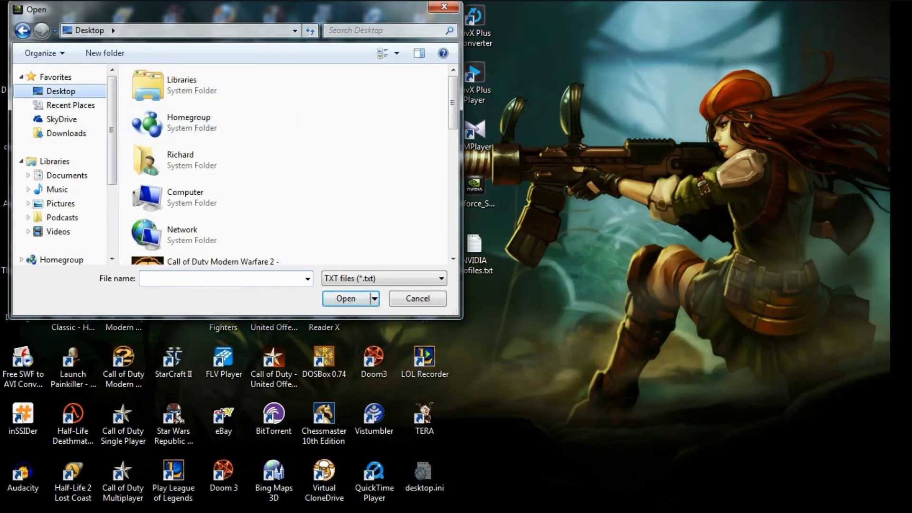
pyautogui.scroll(-10, 285, 164)
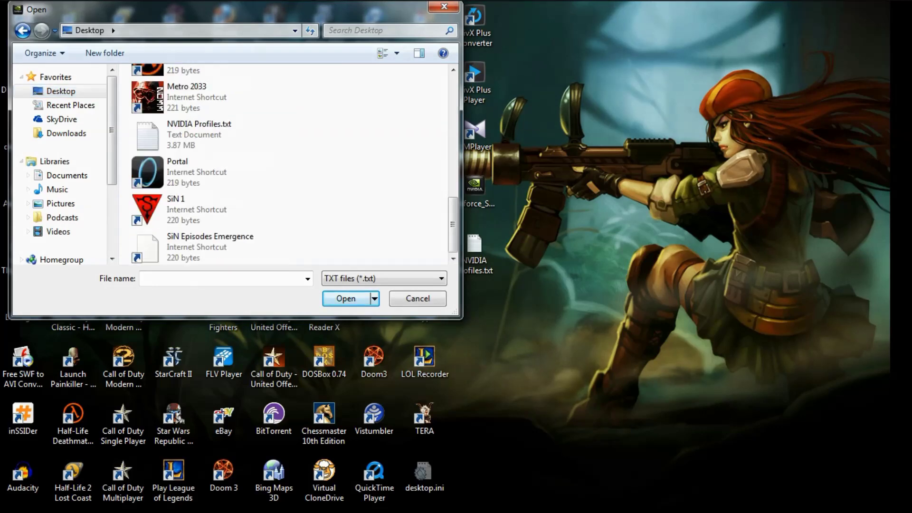
pyautogui.doubleClick(200, 129)
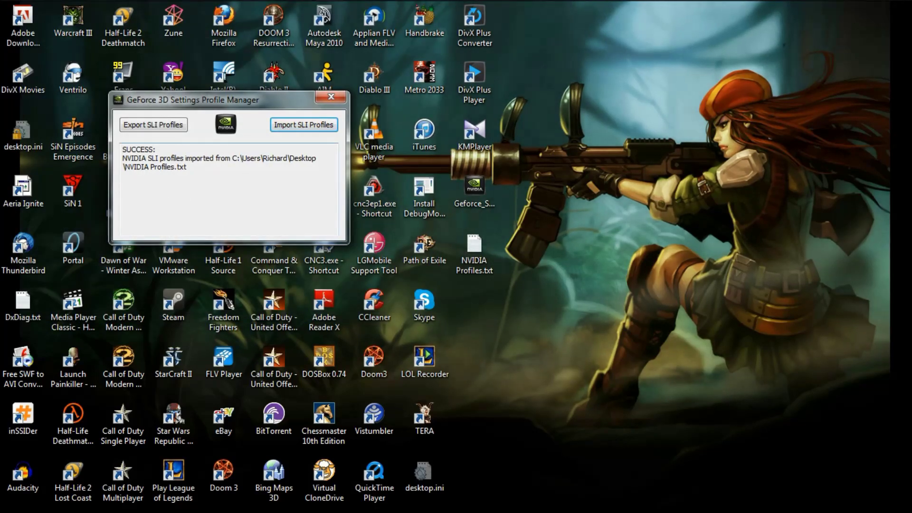
pyautogui.moveTo(160, 158); pyautogui.dragTo(187, 167)
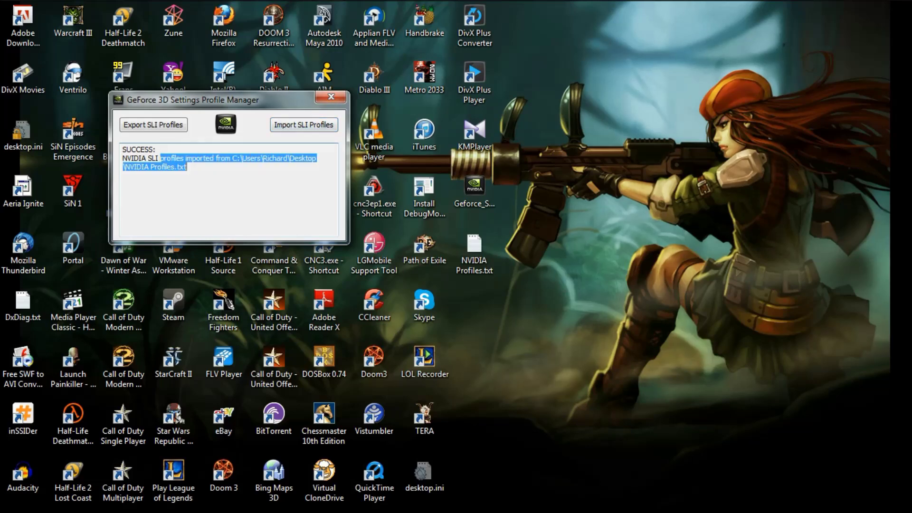
pyautogui.click(332, 97)
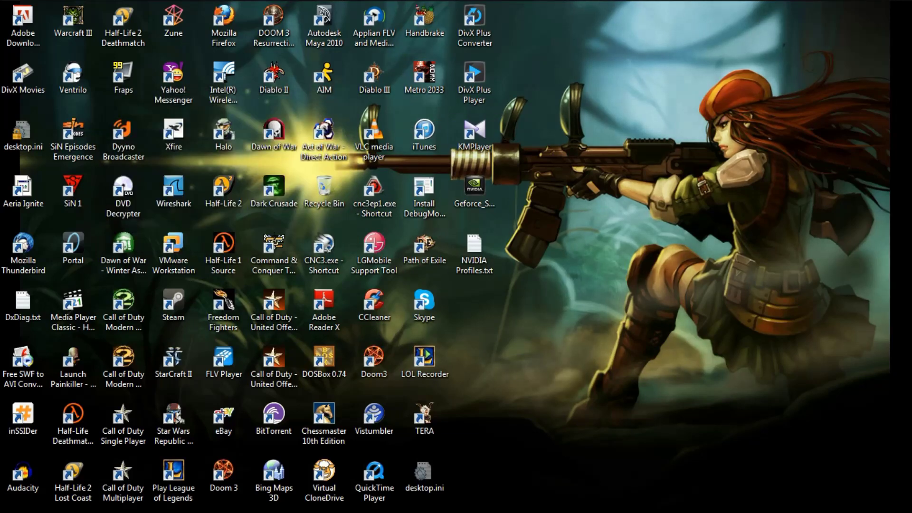
# Reopen NVIDIA Control Panel through Diablo II's 'Change default graphics processor' shortcut option
pyautogui.click(274, 76)
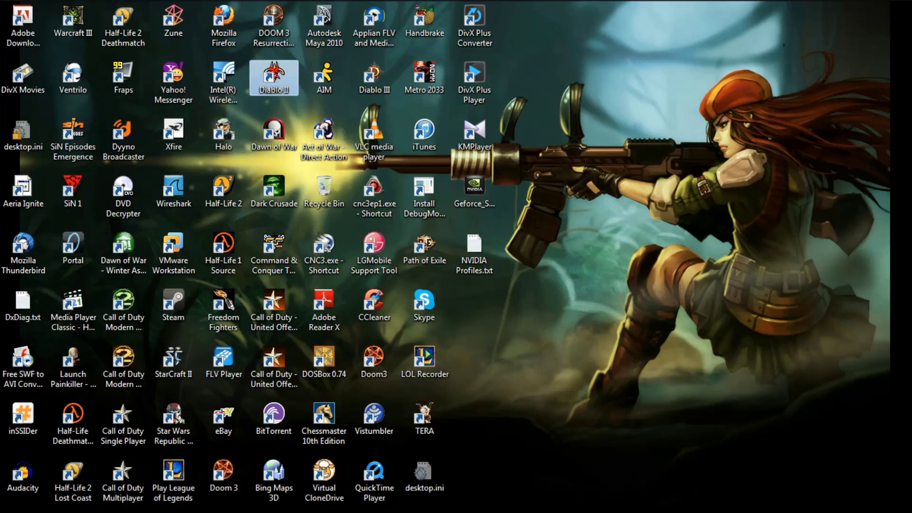
pyautogui.rightClick(269, 69)
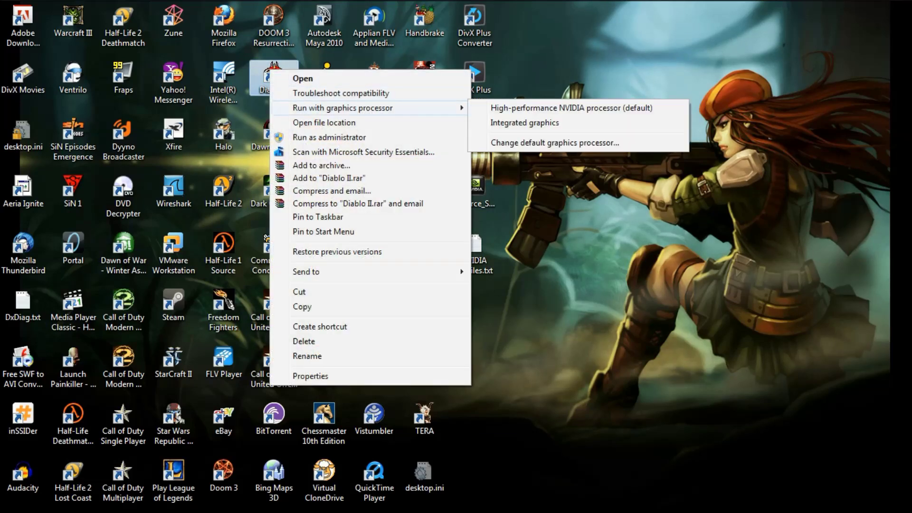
pyautogui.click(554, 143)
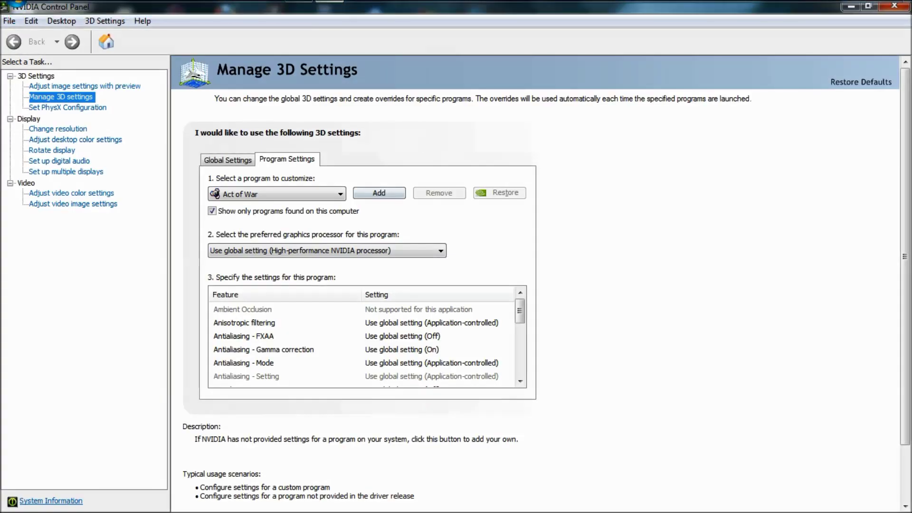
# Add Diablo II.exe as a custom program by browsing to the pasted Diablo II folder path
pyautogui.click(440, 194)
pyautogui.click(580, 391)
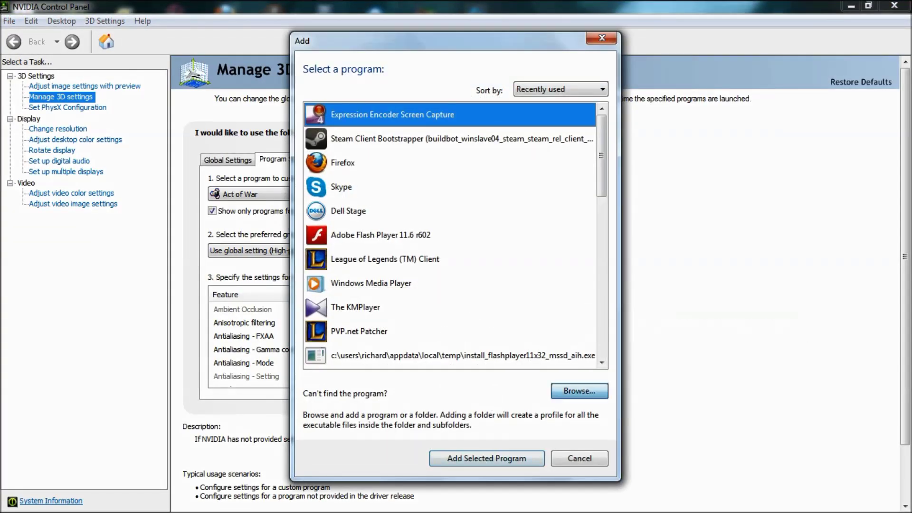
pyautogui.rightClick(429, 369)
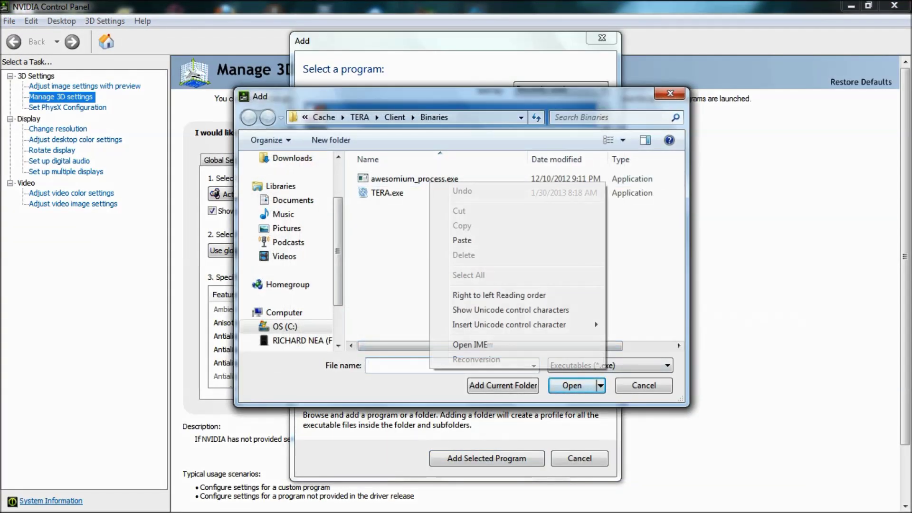
pyautogui.click(462, 240)
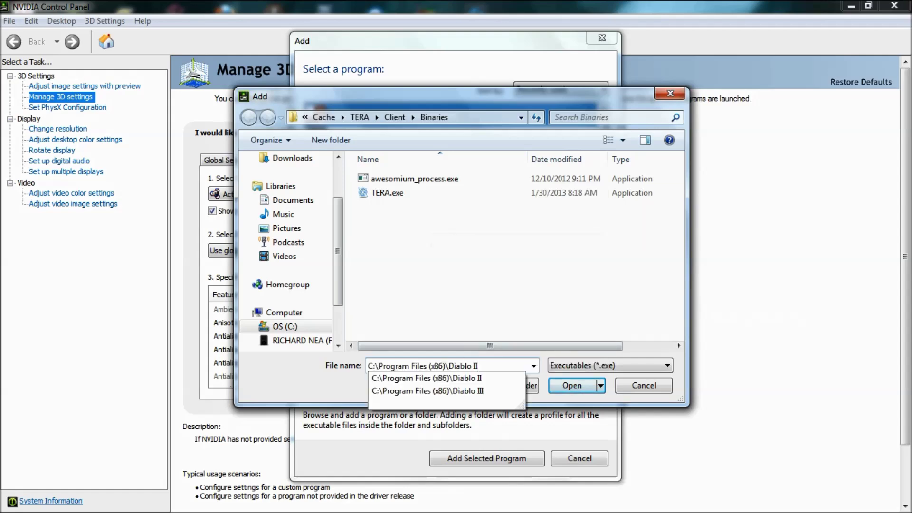
pyautogui.press('Return')
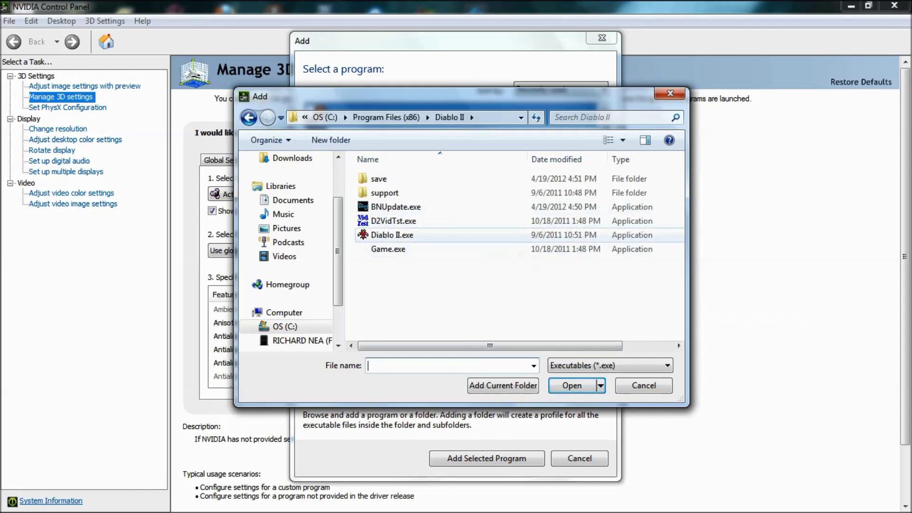
pyautogui.click(392, 234)
pyautogui.press('Return')
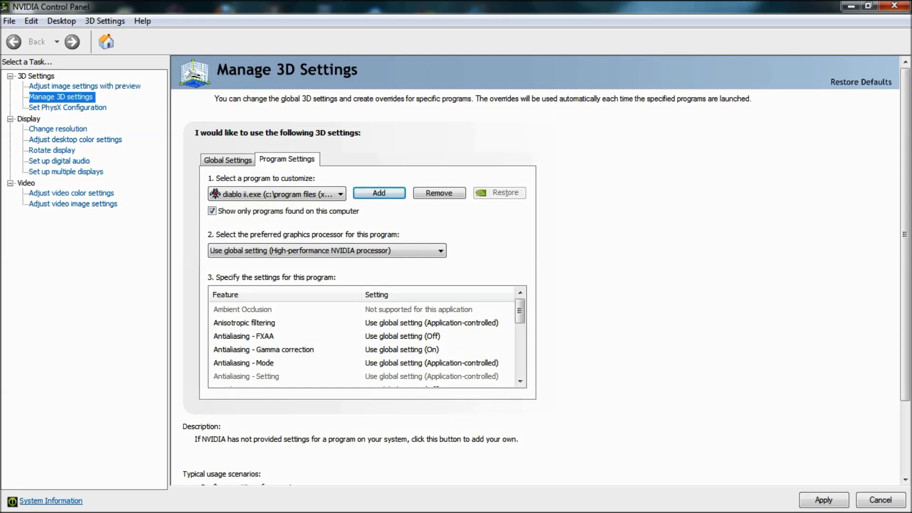
pyautogui.click(327, 250)
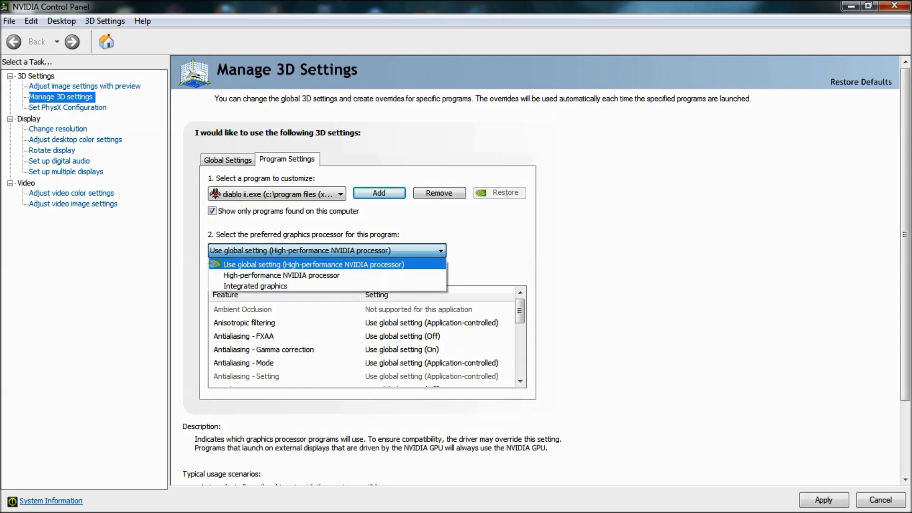
pyautogui.press('Up')
pyautogui.press('Return')
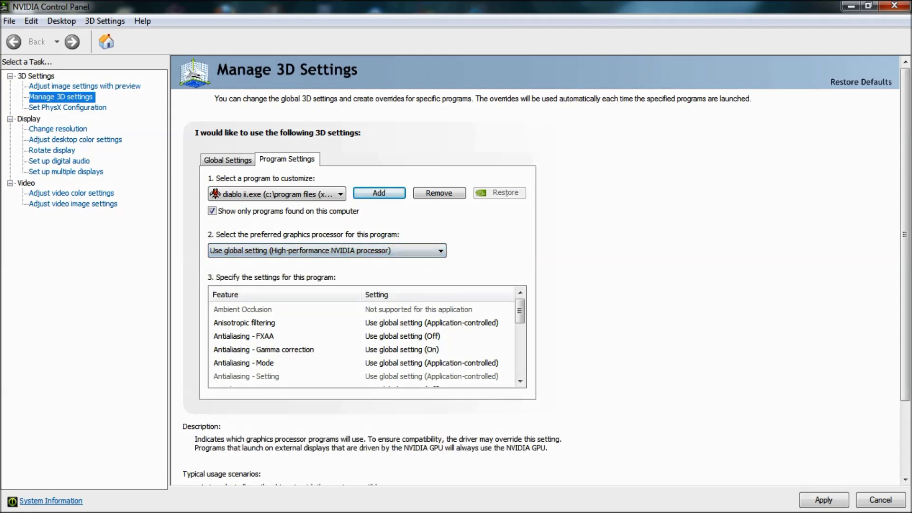